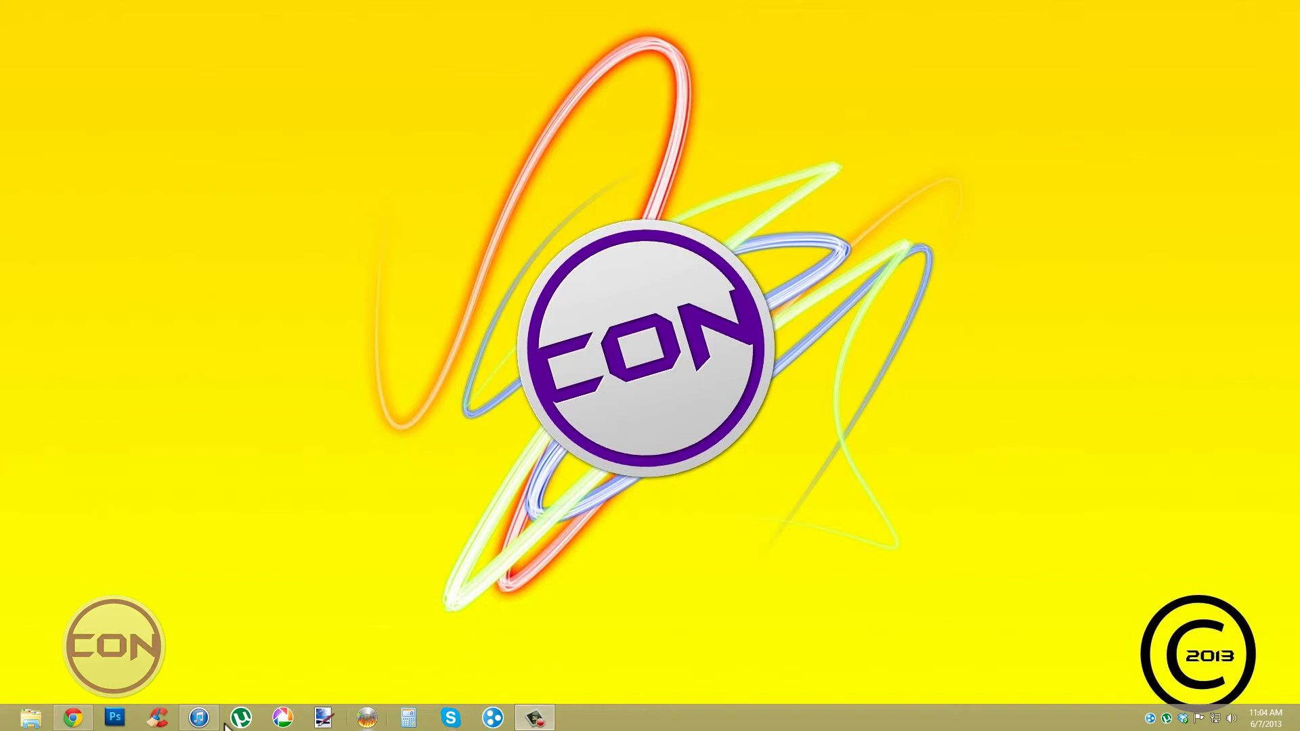
- Minimize the Chrome window with the Hamachi download page to reveal the desktop
click(73, 719)
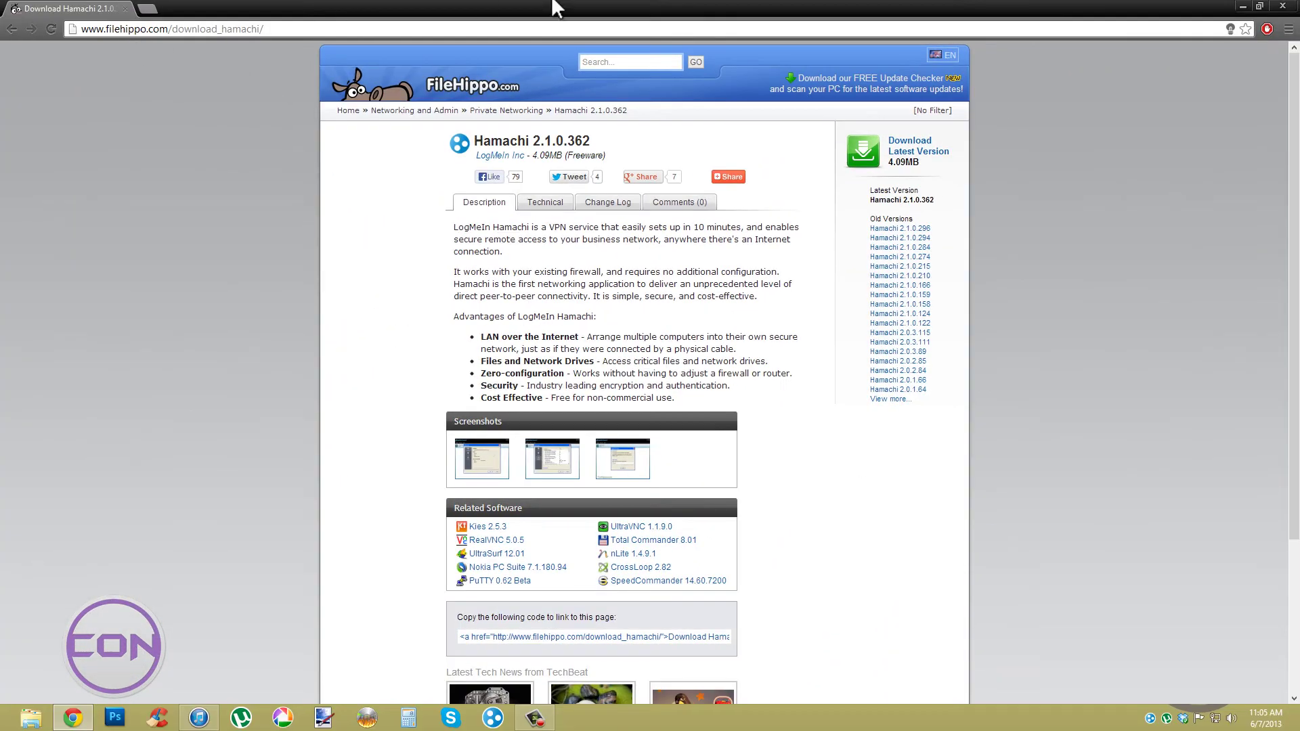
- Launch Hamachi from the taskbar, move its window higher, and power the client on
click(1243, 7)
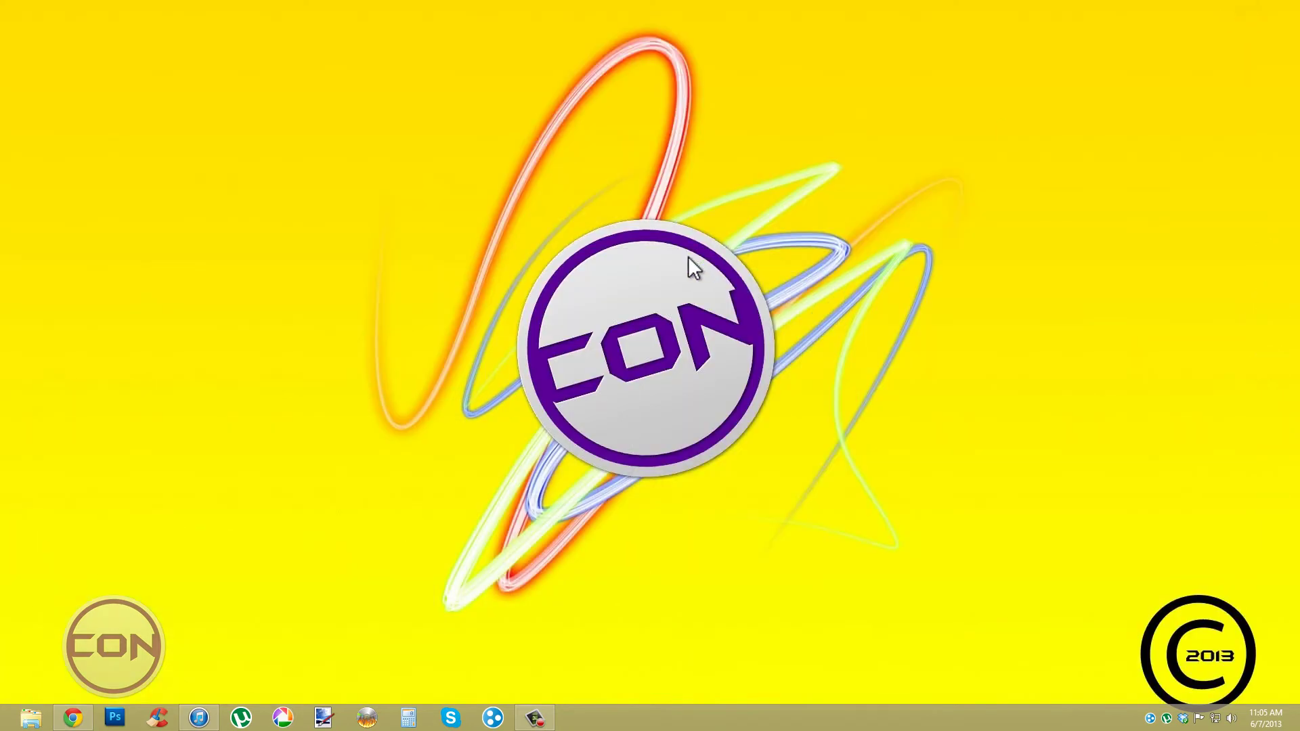
click(493, 719)
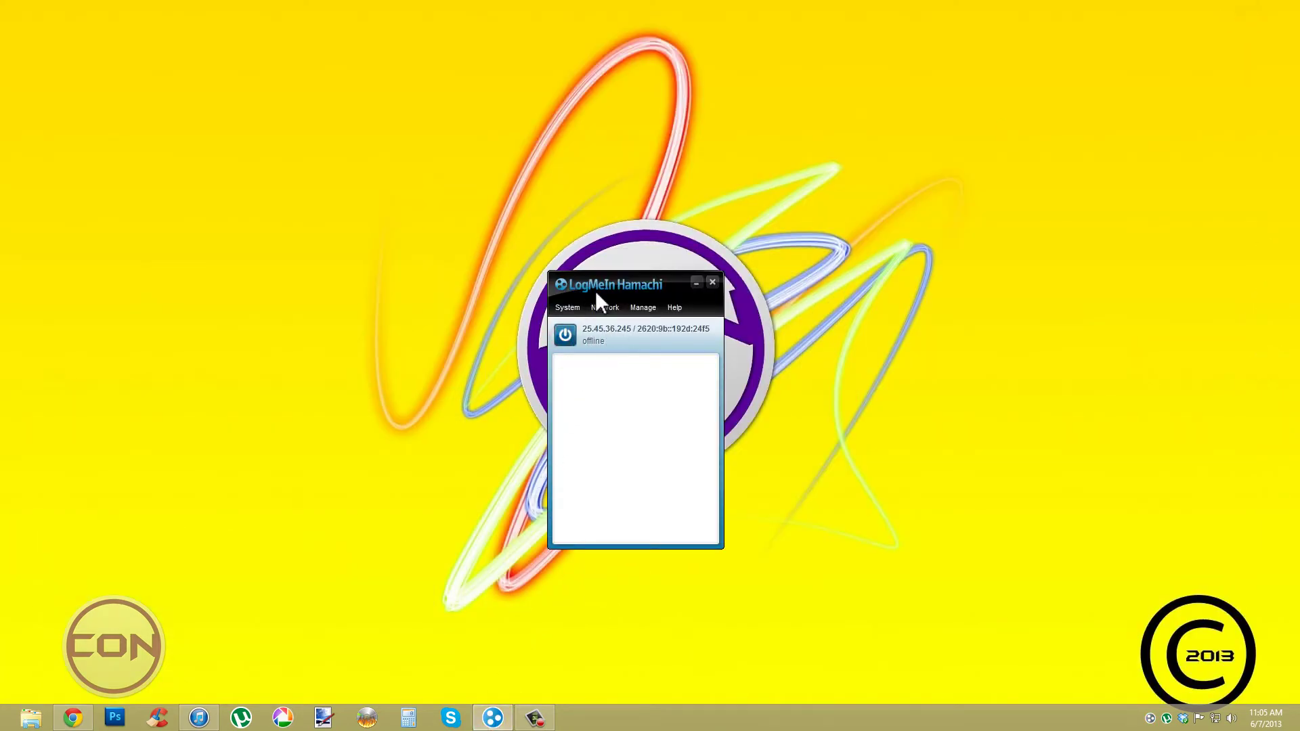
drag(600, 288, 610, 223)
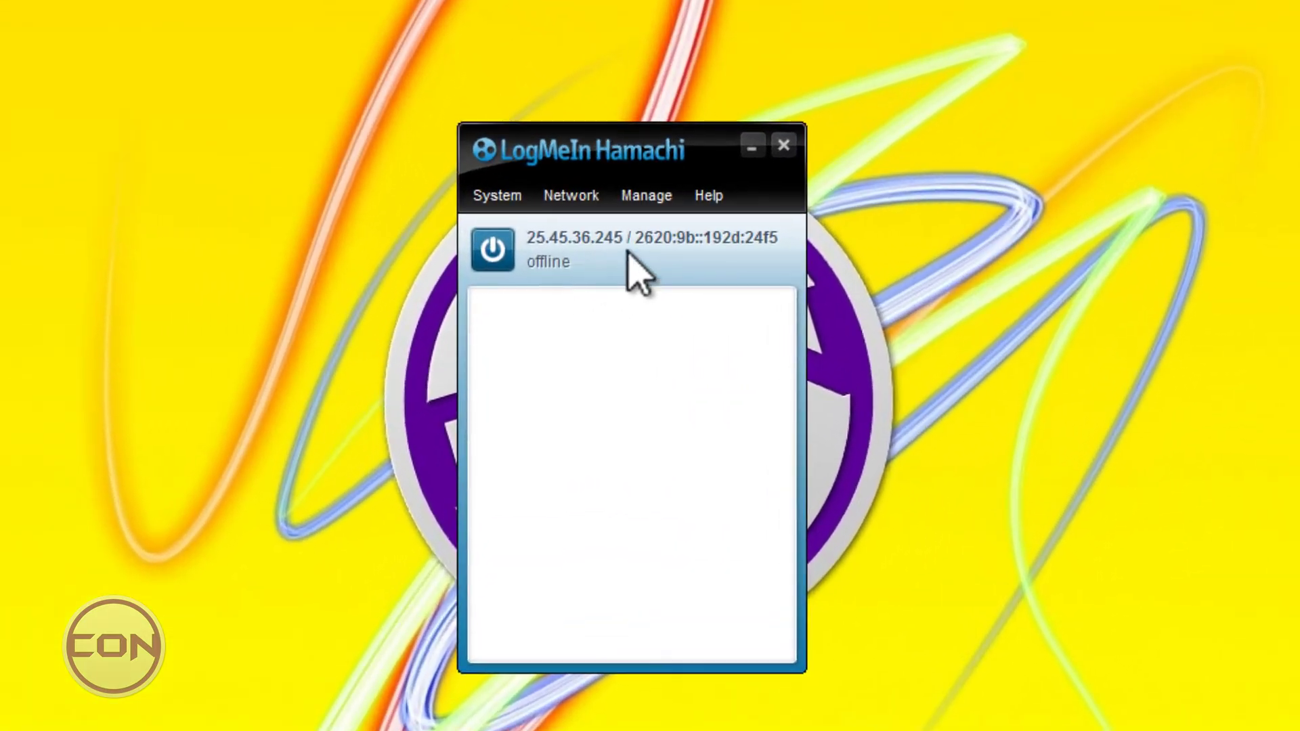
click(501, 250)
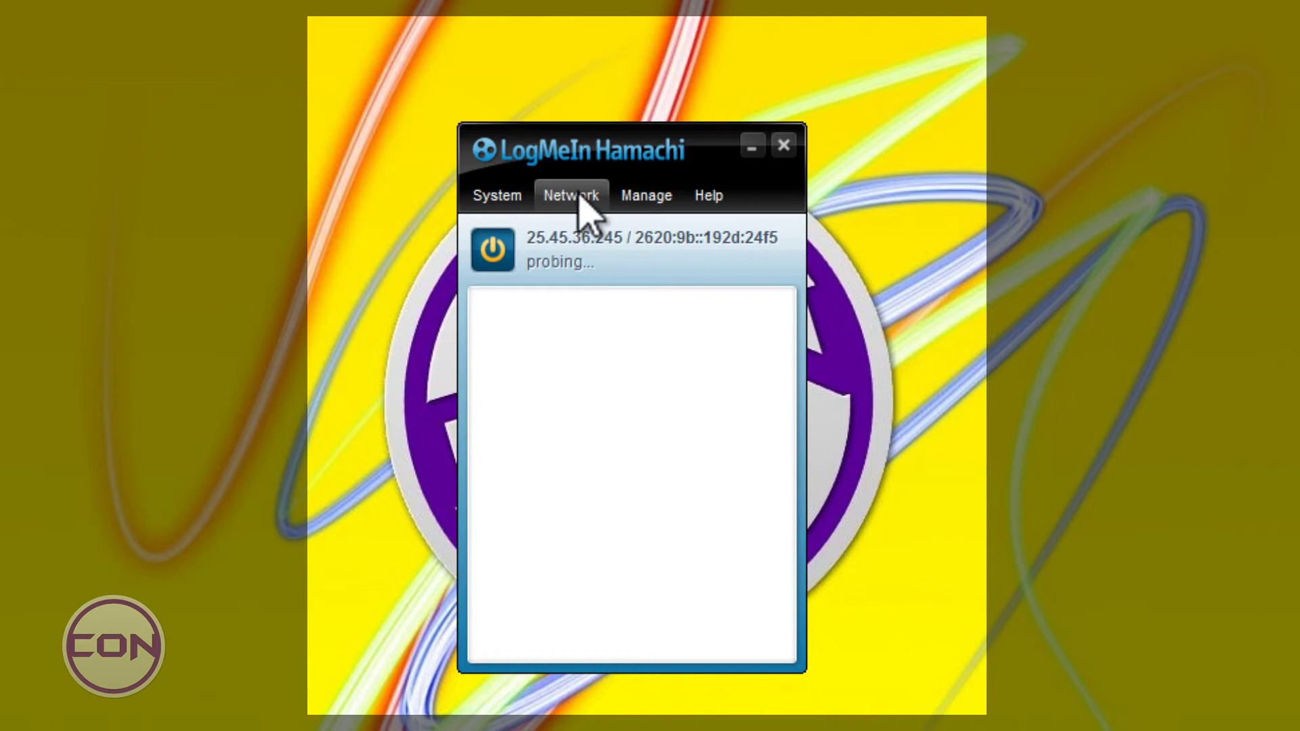
- View and dismiss the Network menu, select KromeShark, then collapse chromednet's member list
click(579, 203)
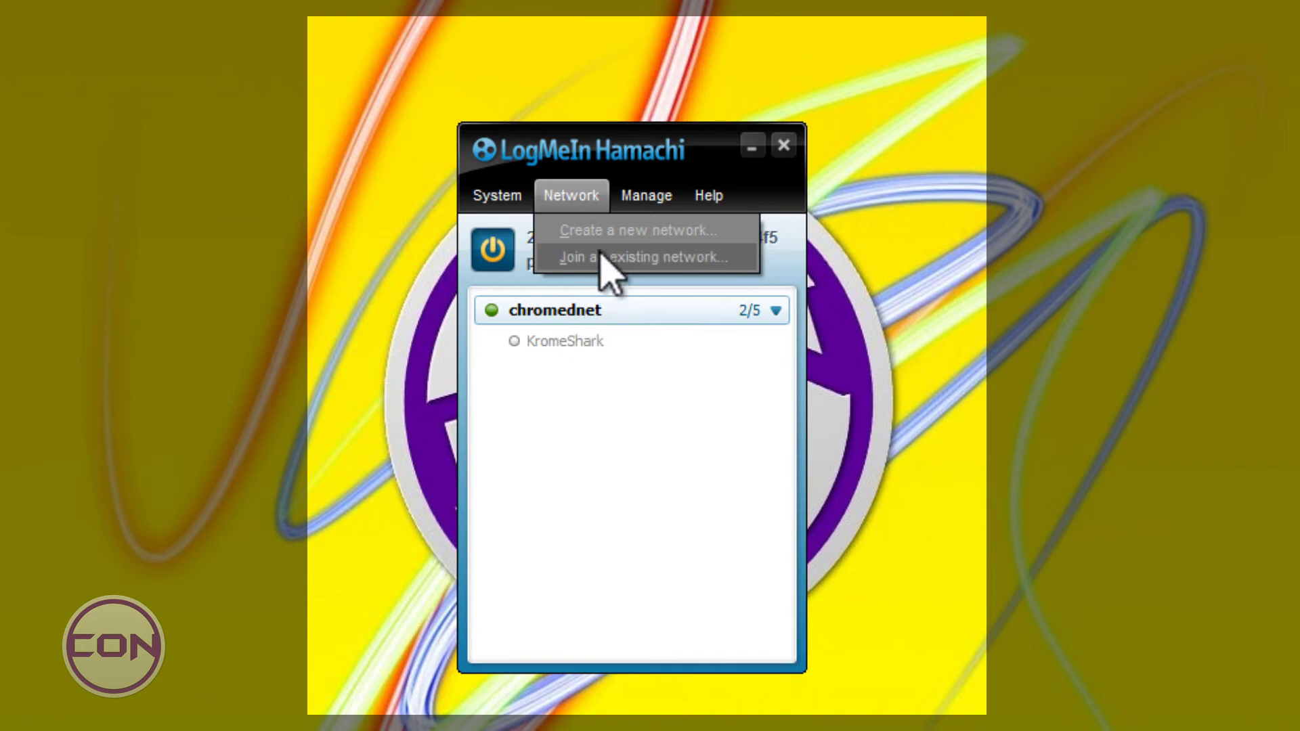
click(569, 199)
mouse_move(529, 350)
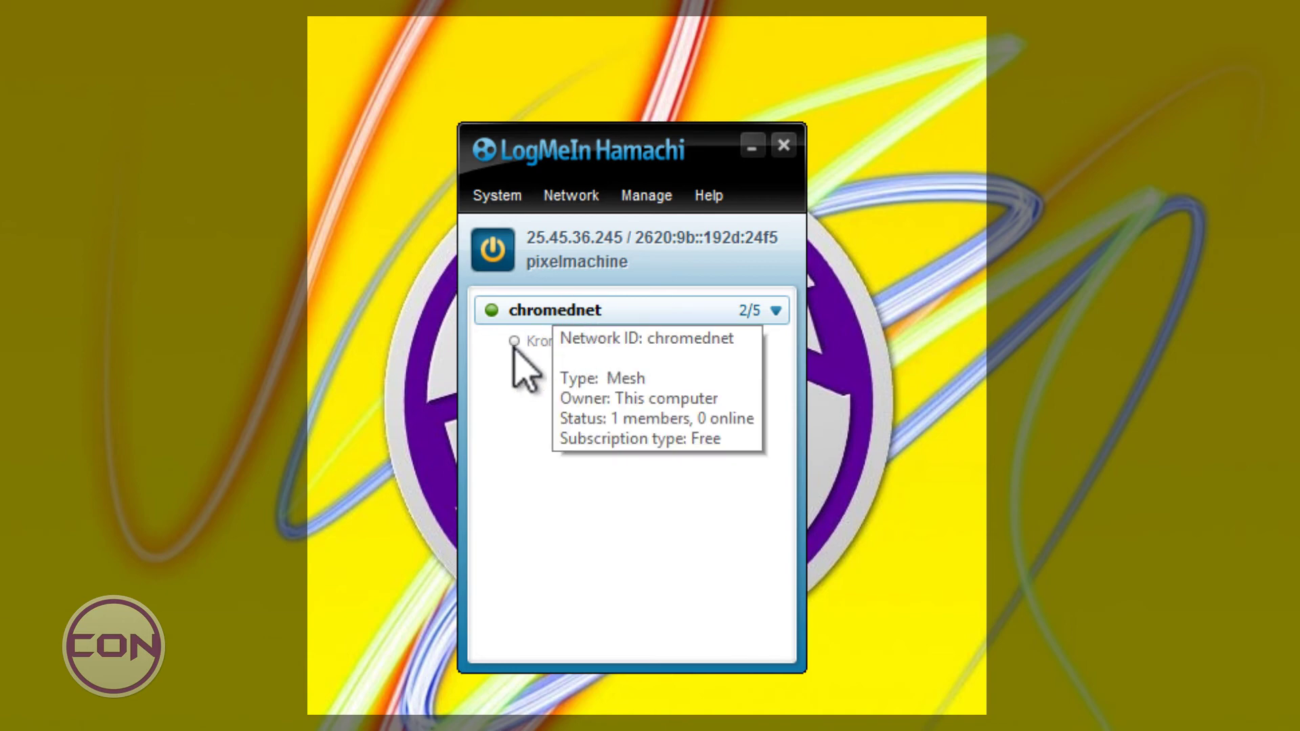
click(516, 343)
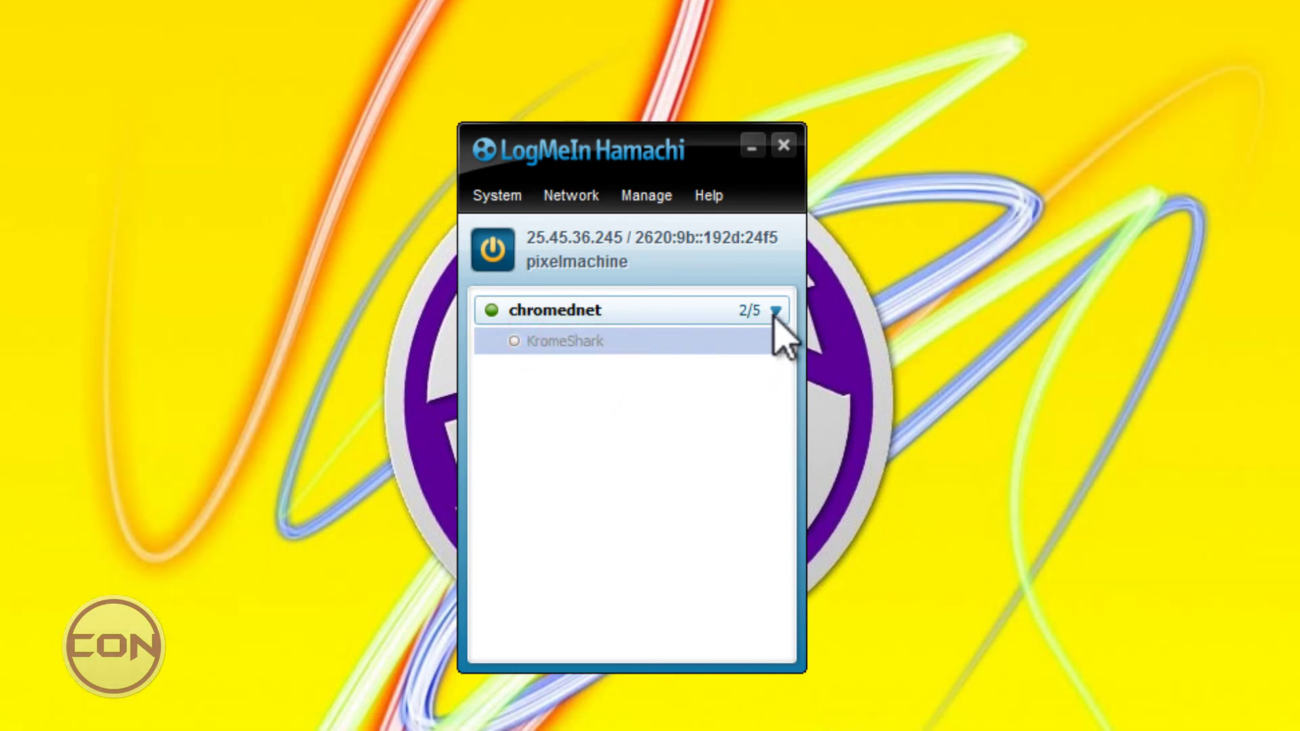
click(775, 312)
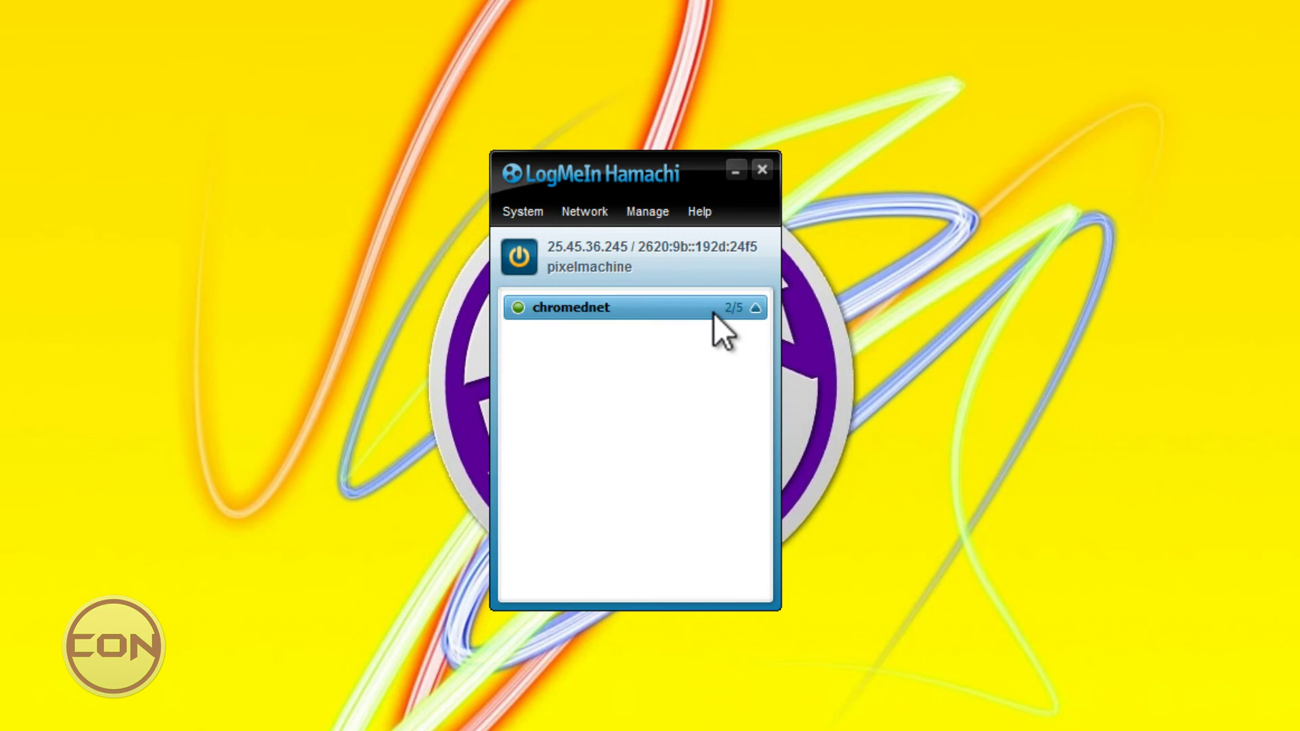